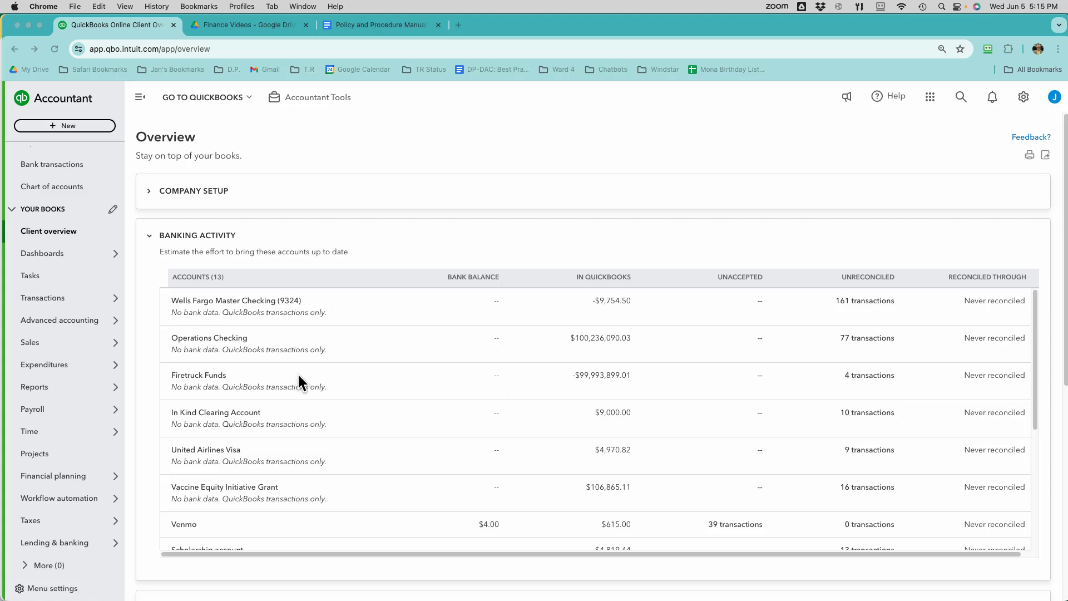
- Open the CoBob Grant project and start a new time activity for it
{"action": "left_click", "coordinate": [34, 453]}
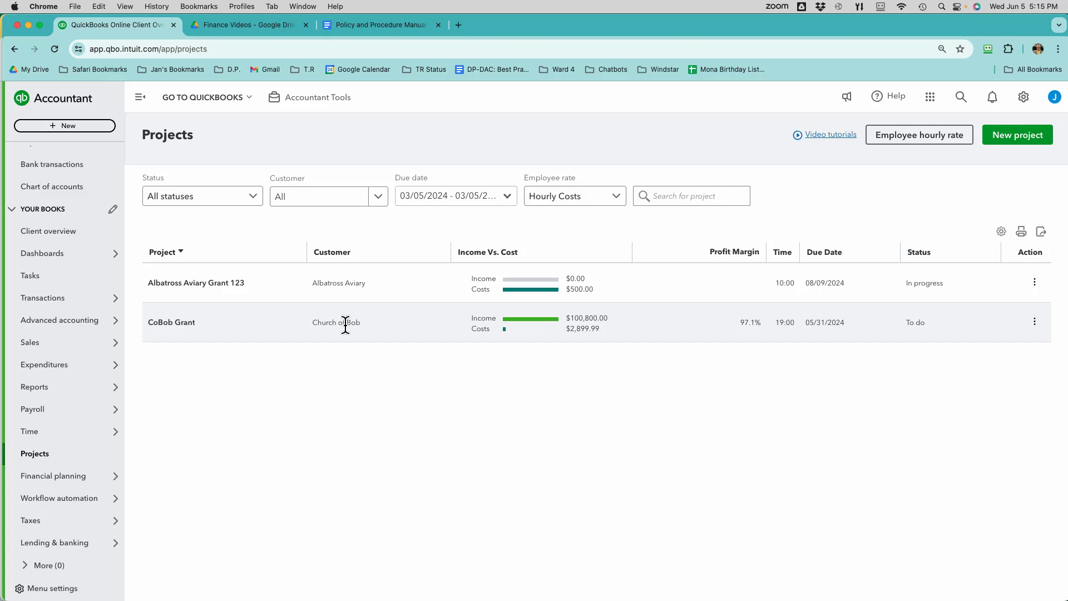
{"action": "left_click", "coordinate": [173, 323]}
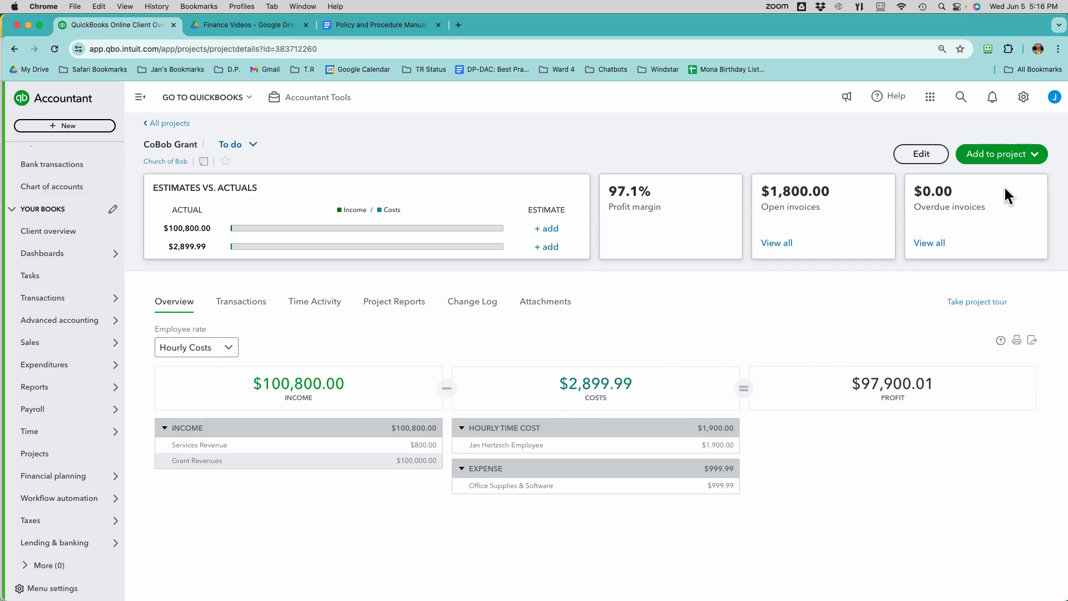
{"action": "left_click", "coordinate": [1037, 162]}
{"action": "left_click", "coordinate": [993, 253]}
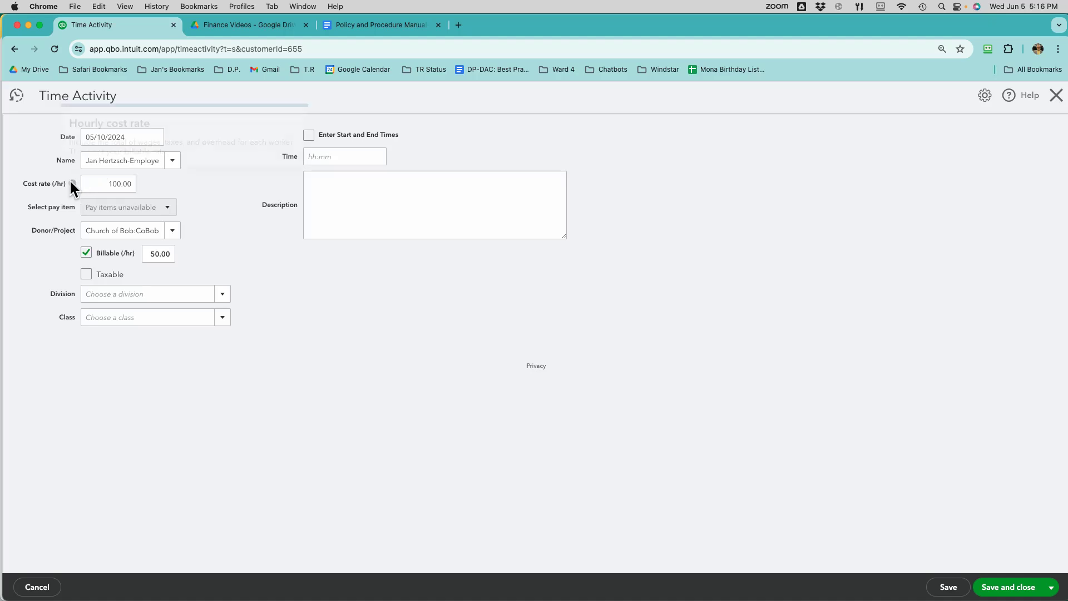
- Set the time activity's billable rate to 100 per hour and its class to 02-Programming:Food Bank Program
{"action": "mouse_move", "coordinate": [72, 183]}
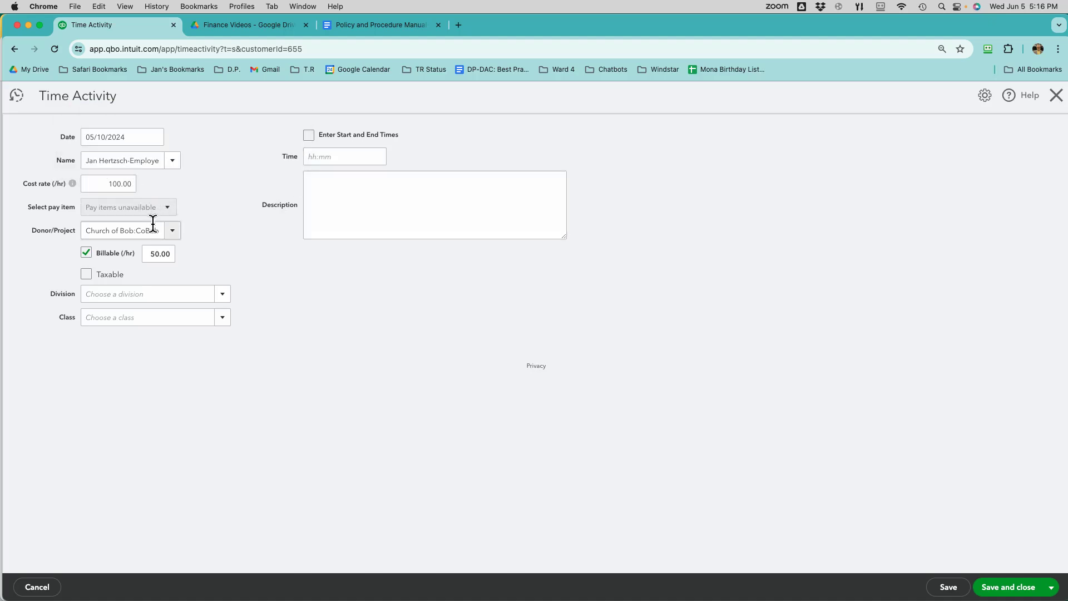
{"action": "double_click", "coordinate": [158, 254]}
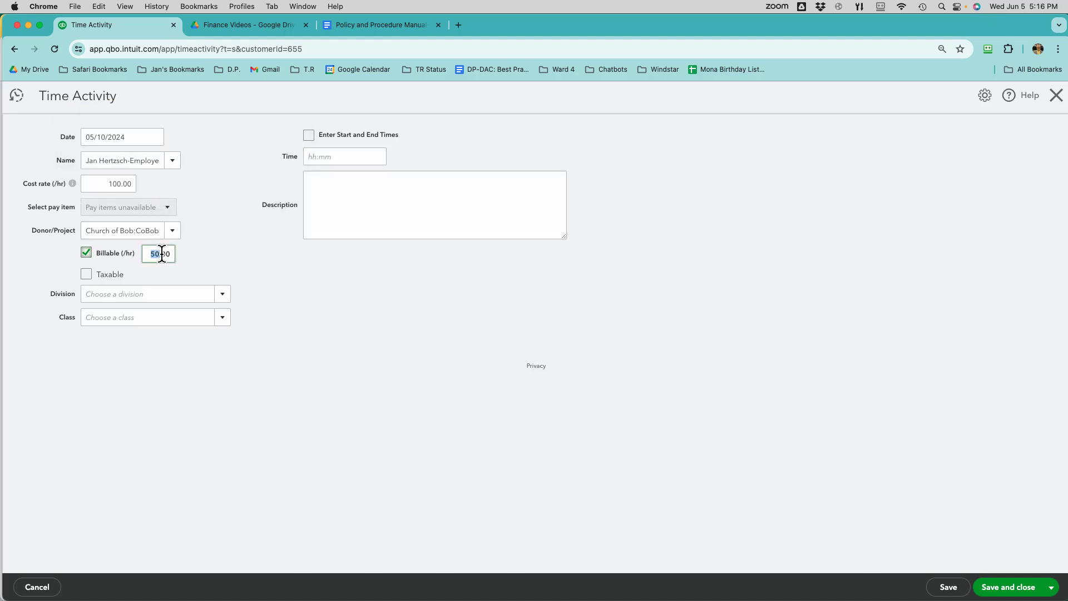
{"action": "type", "text": "100"}
{"action": "left_click", "coordinate": [192, 239]}
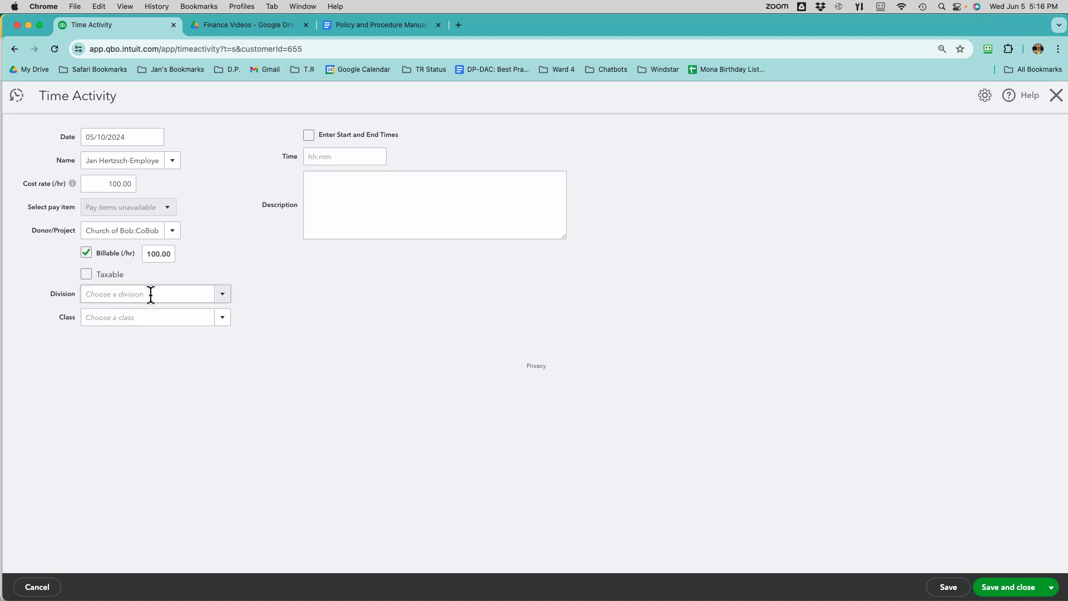
{"action": "left_click", "coordinate": [222, 320]}
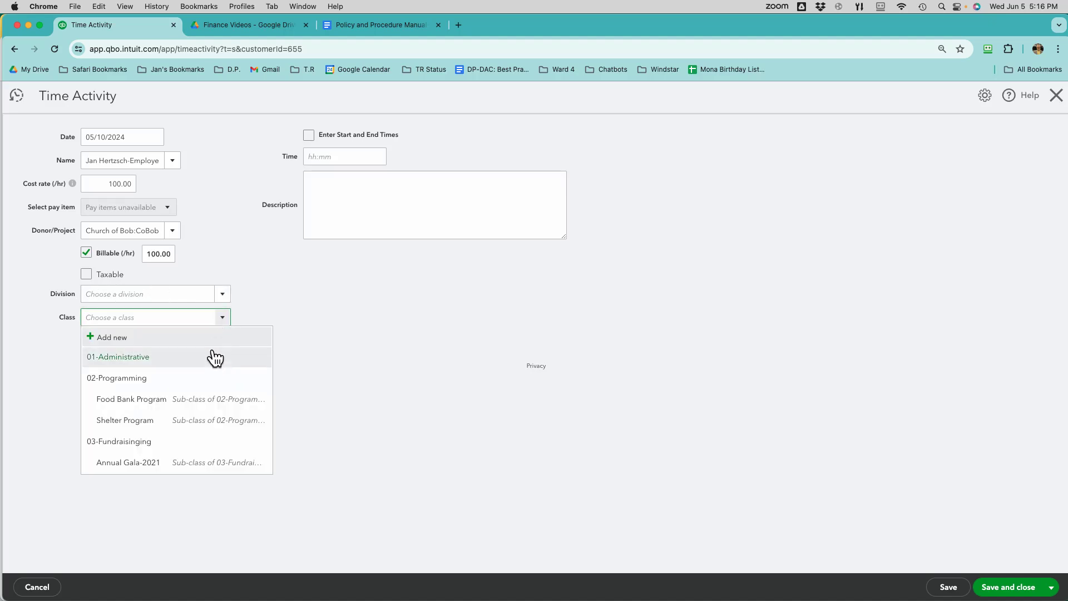
{"action": "left_click", "coordinate": [202, 398]}
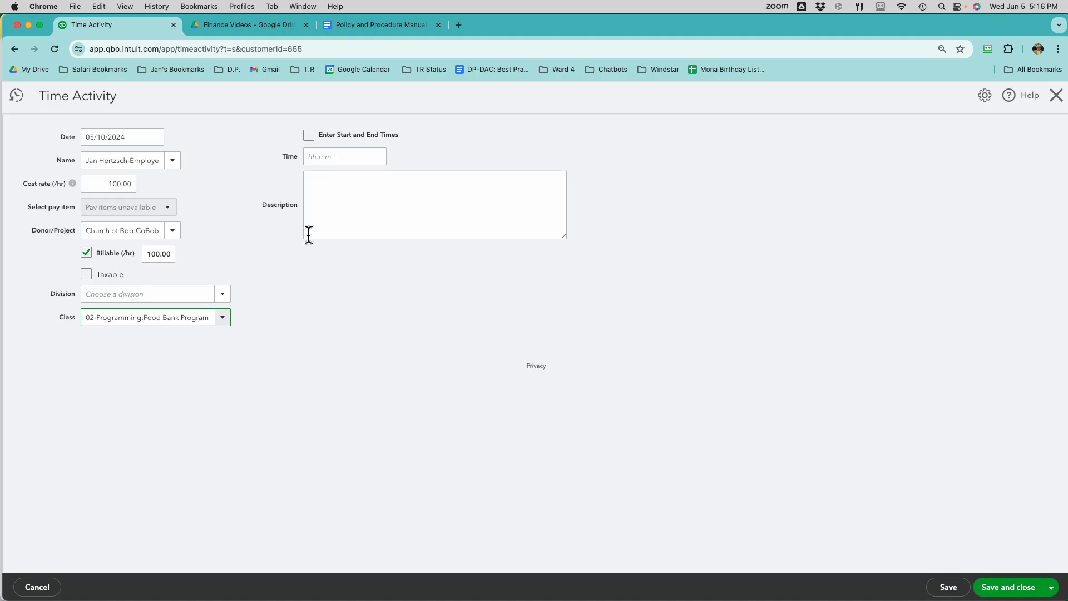
- Enter 10 hours and a placeholder description in the time activity, and leave it without saving
{"action": "left_click", "coordinate": [343, 156]}
{"action": "type", "text": "10"}
{"action": "left_click", "coordinate": [352, 199]}
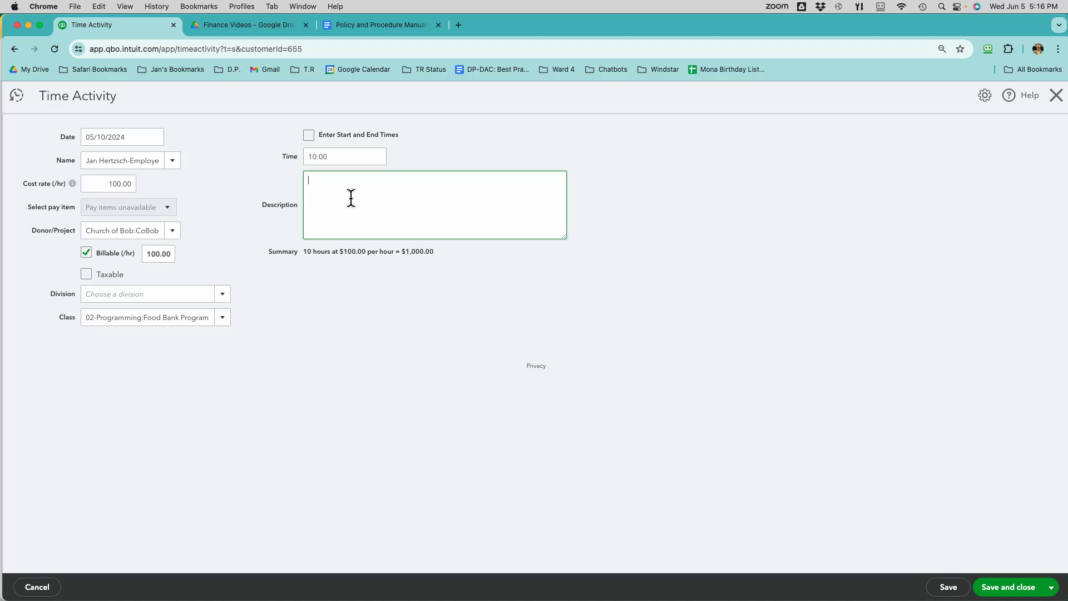
{"action": "type", "text": ";aldkj;lkdj;lakjiopoupoukkonookonisis"}
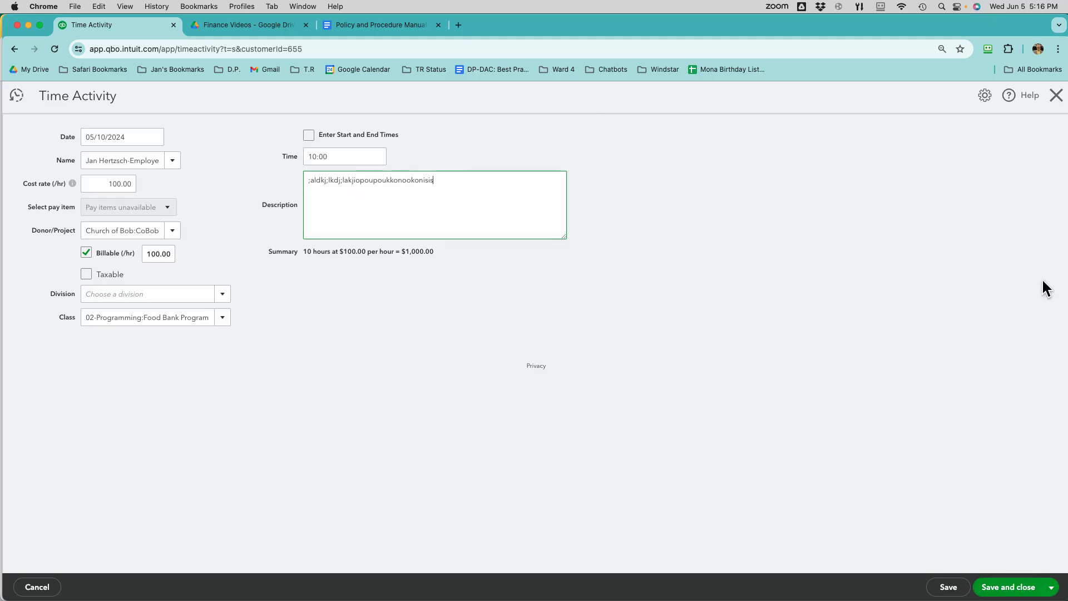
{"action": "left_click", "coordinate": [1055, 95]}
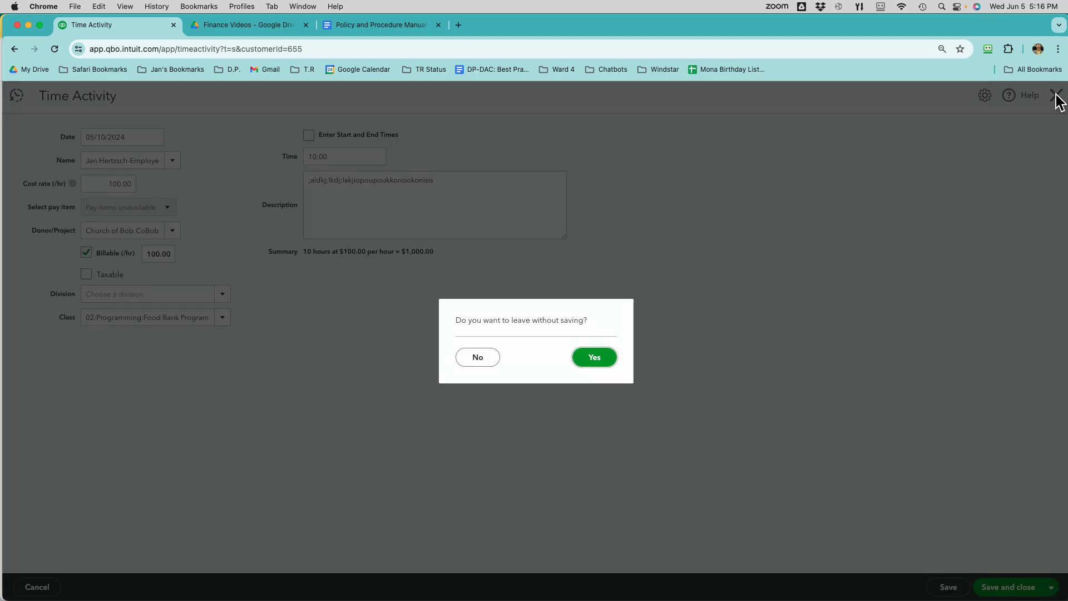
{"action": "left_click", "coordinate": [600, 358]}
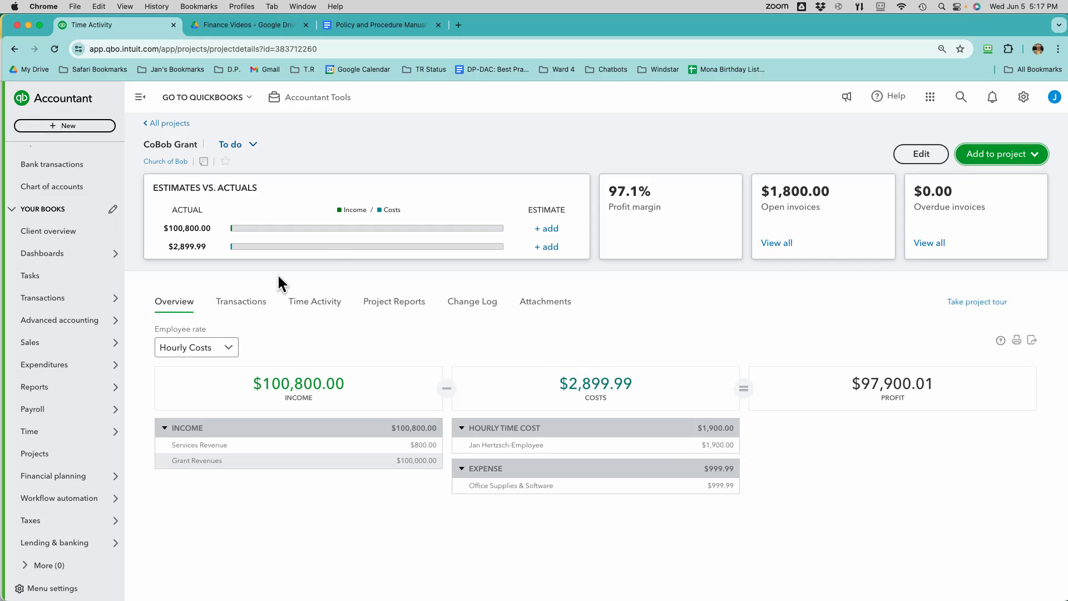
- View the Project profitability report for the CoBob Grant project, examining its revenue and expenditures
{"action": "left_click", "coordinate": [394, 307]}
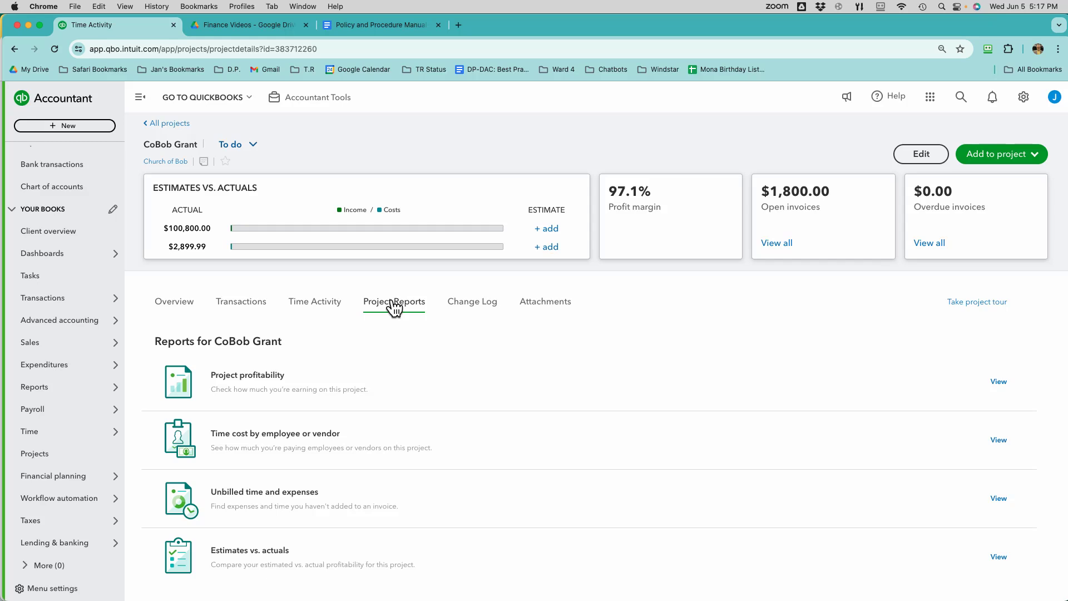
{"action": "left_click", "coordinate": [256, 374]}
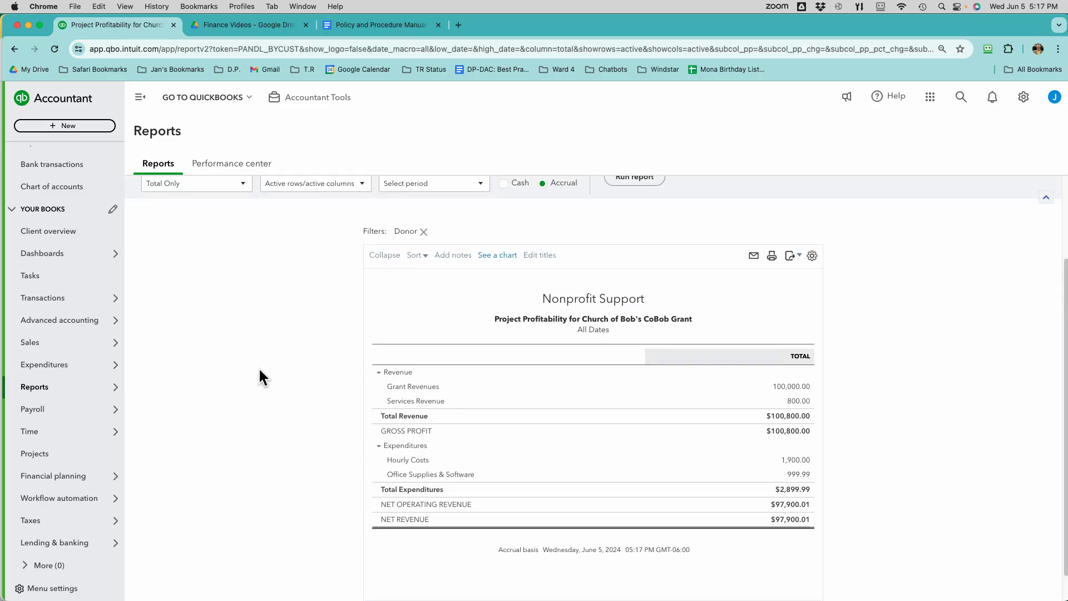
{"action": "scroll", "coordinate": [836, 295], "scroll_direction": "down", "scroll_amount": 1}
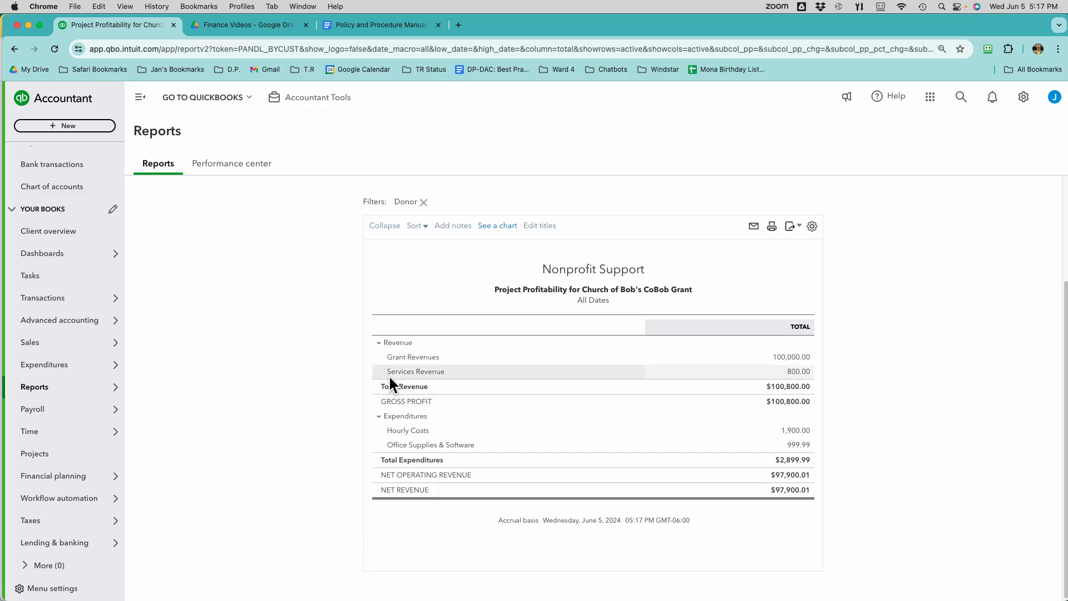
- Create a new pledge with the Church of Bob's CoBob Grant project as the donor
{"action": "left_click", "coordinate": [84, 130]}
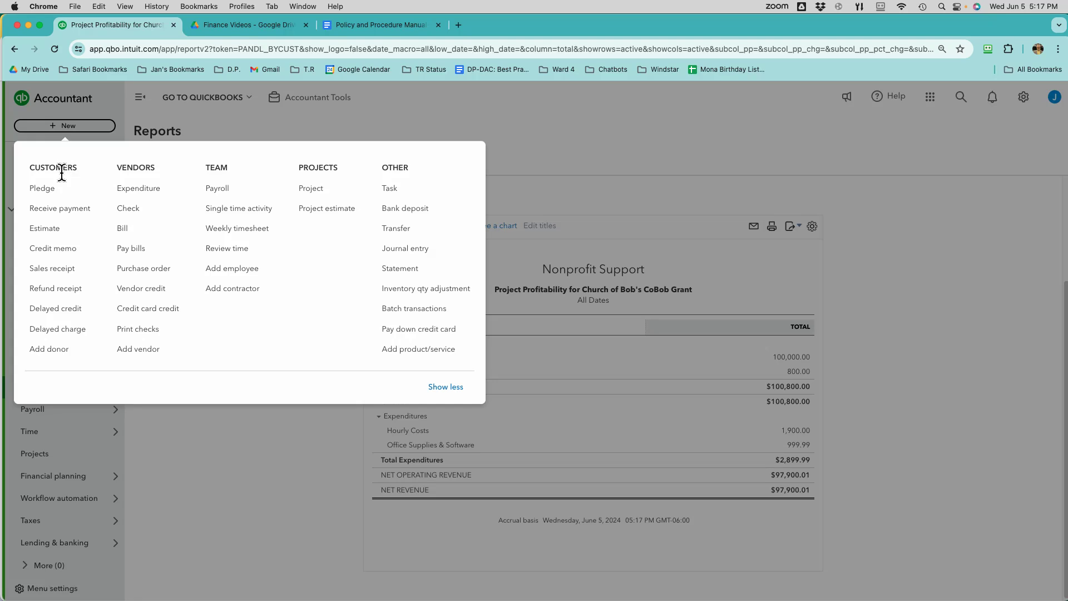
{"action": "left_click", "coordinate": [56, 188]}
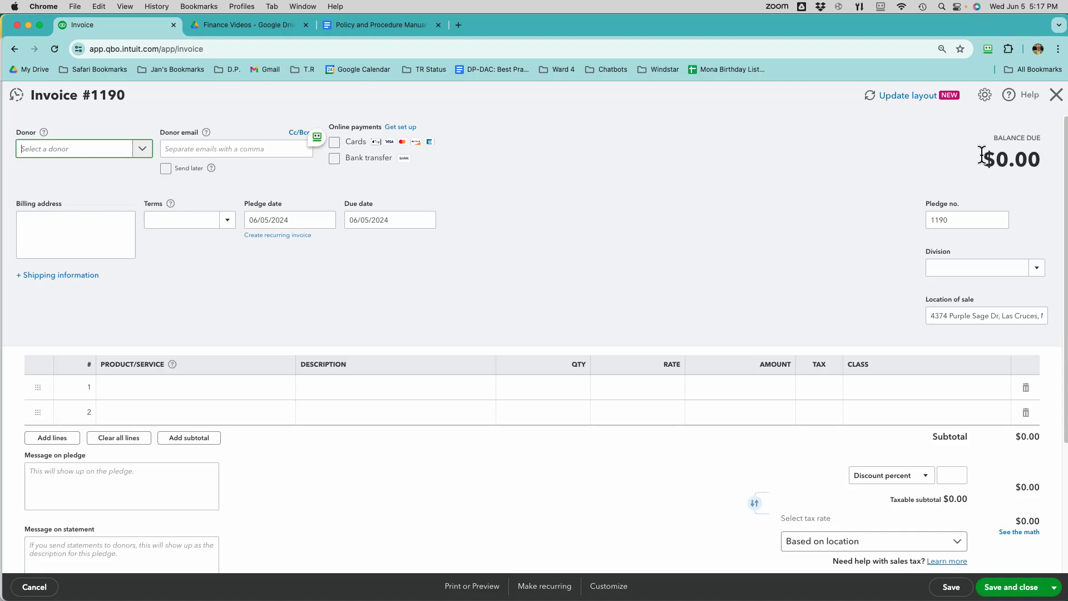
{"action": "left_click", "coordinate": [39, 154]}
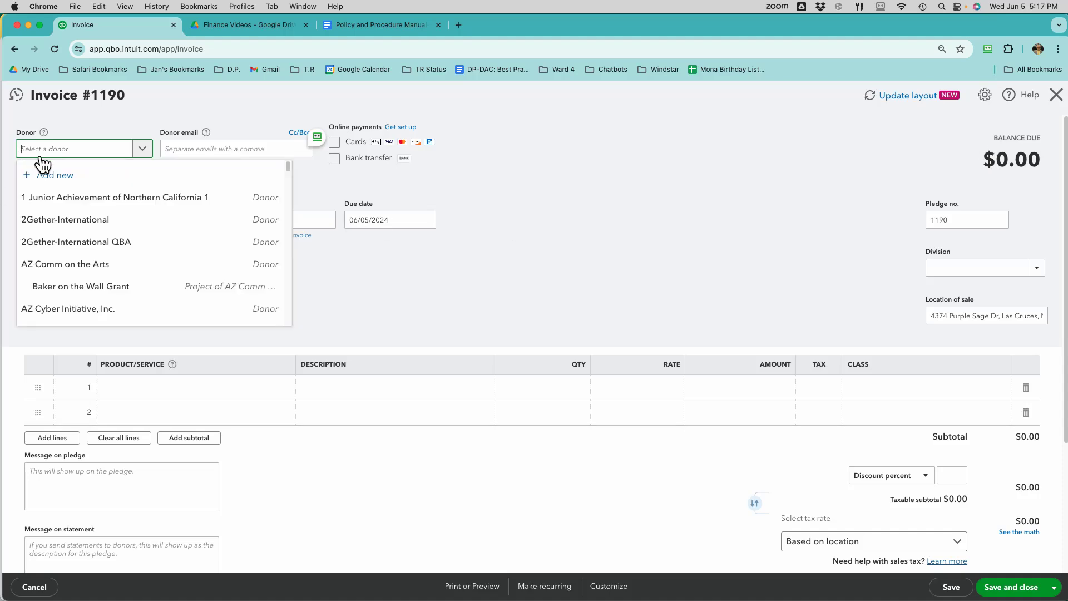
{"action": "type", "text": "cob"}
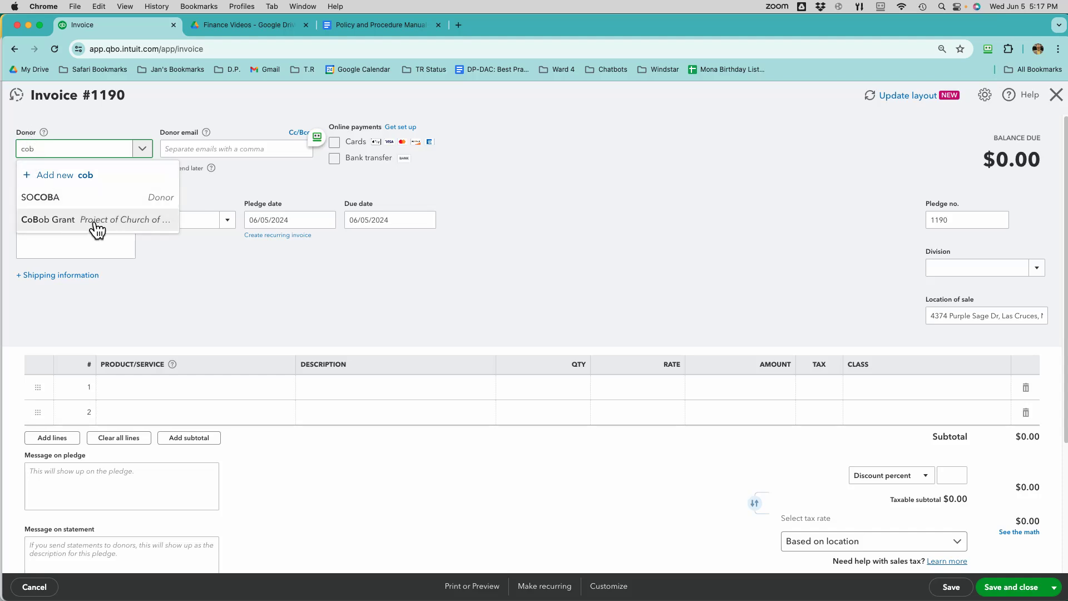
{"action": "left_click", "coordinate": [149, 225]}
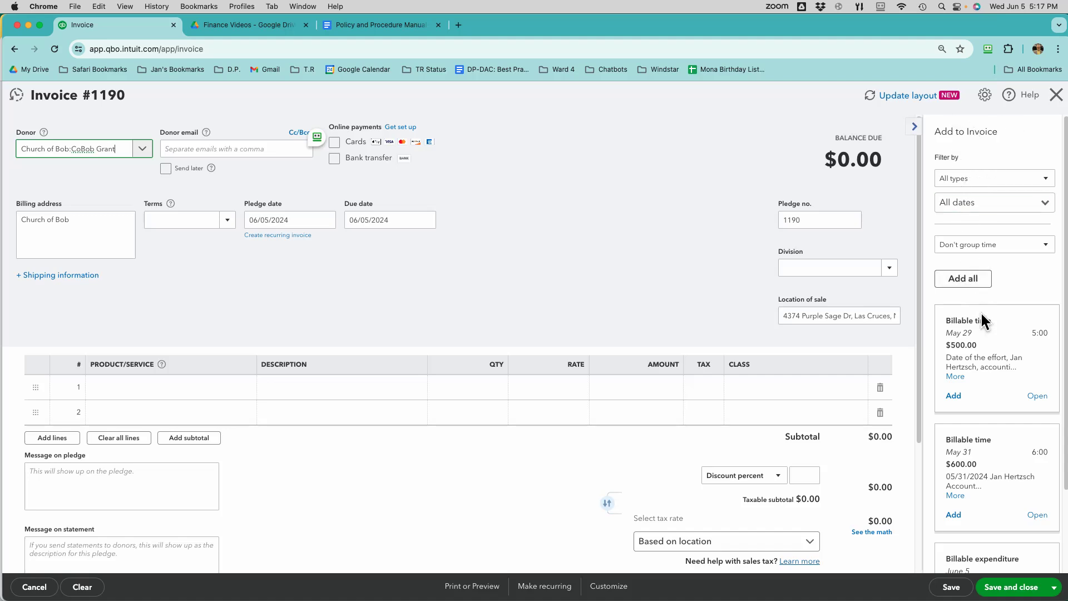
- Add all suggested billable time and expenditures to the pledge, and delete the 999.99 expenditure line, unlinking its billable expenditure
{"action": "scroll", "coordinate": [986, 342], "scroll_direction": "down", "scroll_amount": 3}
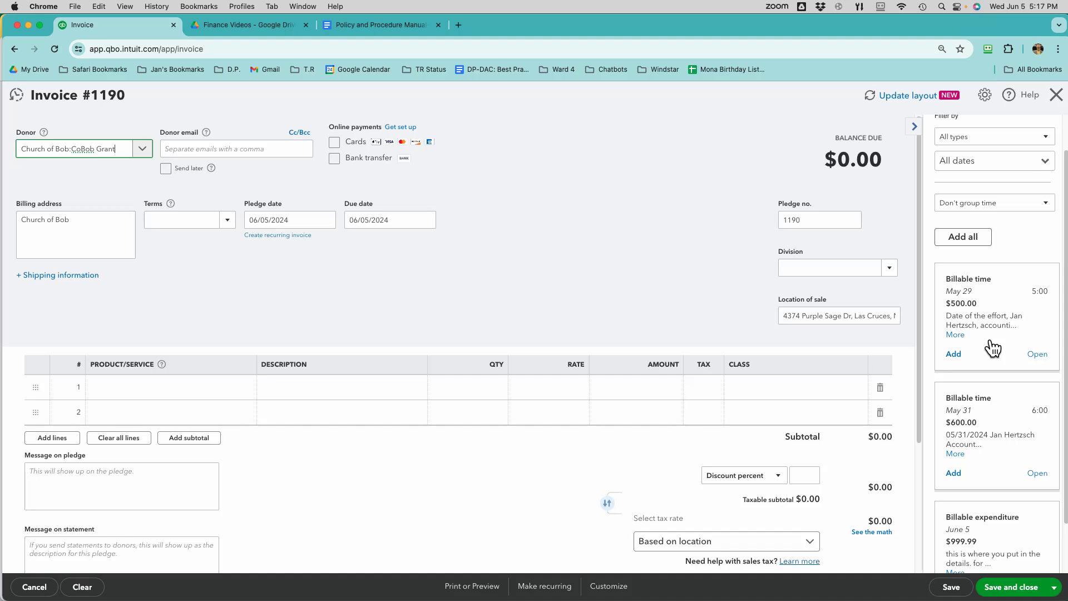
{"action": "scroll", "coordinate": [990, 334], "scroll_direction": "down", "scroll_amount": 1}
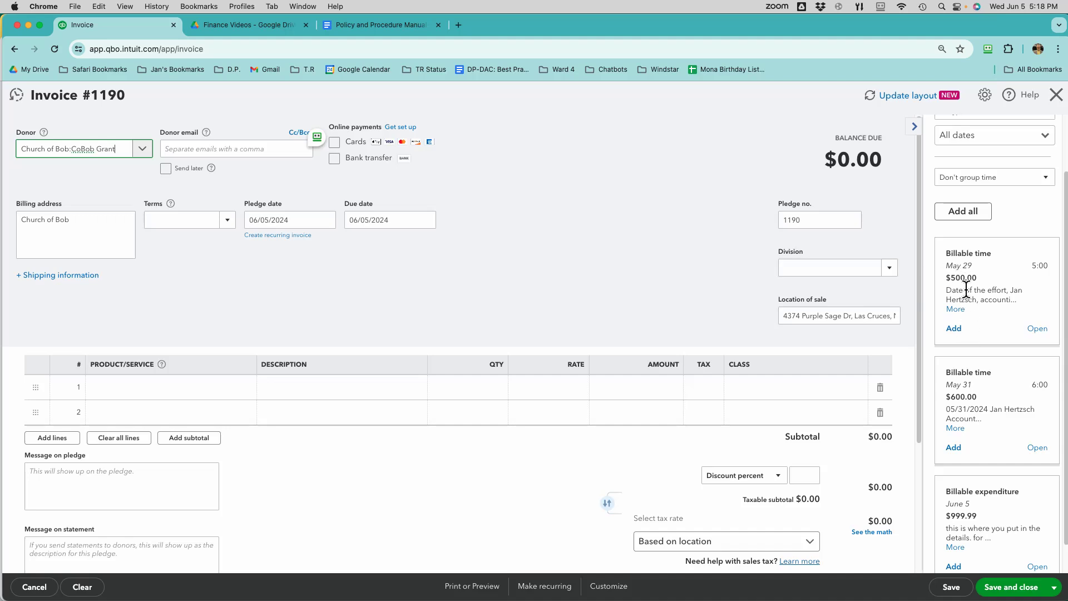
{"action": "left_click", "coordinate": [959, 213]}
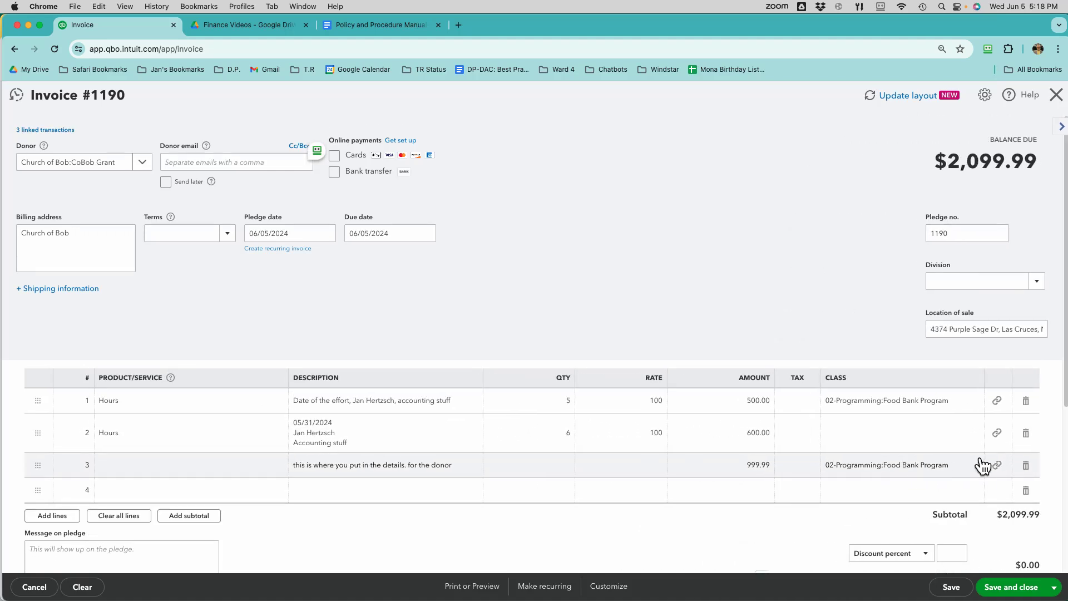
{"action": "left_click", "coordinate": [1026, 465]}
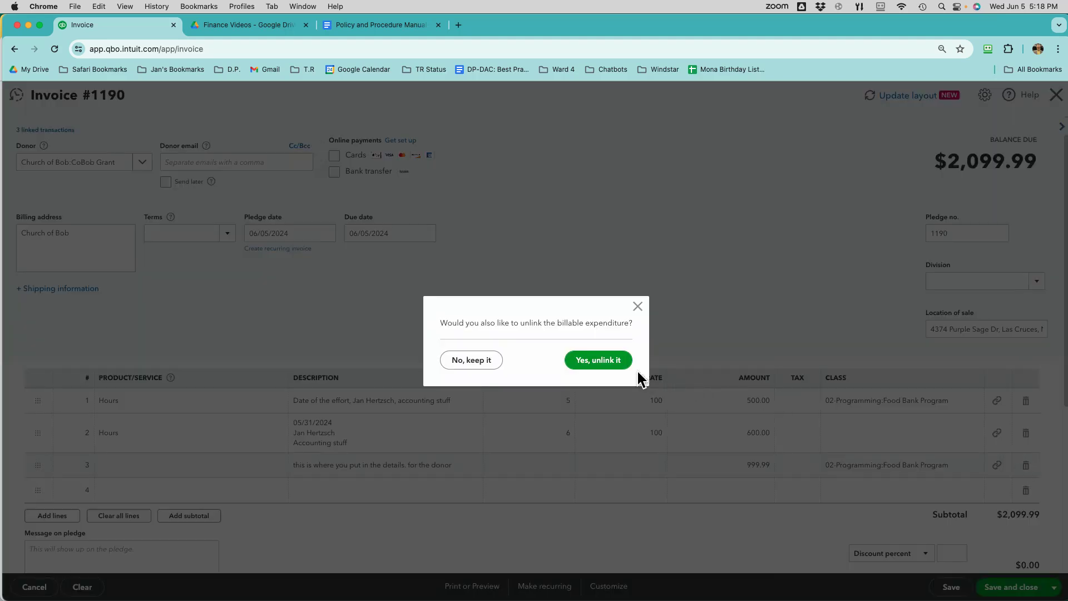
{"action": "left_click", "coordinate": [613, 363]}
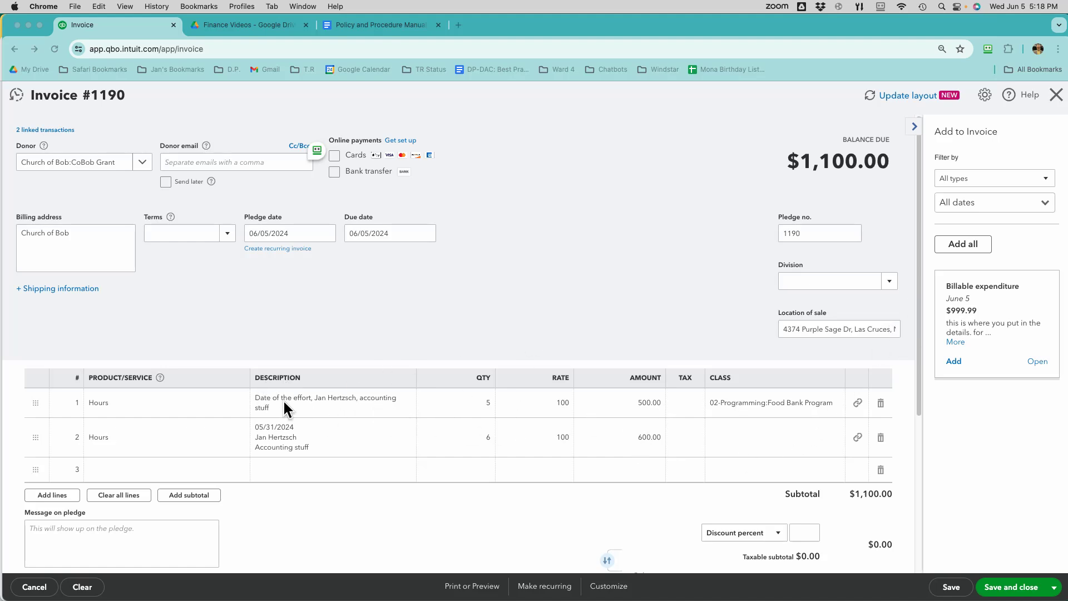
- Review the pledge's lines, save options and donor email field, and leave the pledge without saving
{"action": "scroll", "coordinate": [281, 445], "scroll_direction": "down", "scroll_amount": 5}
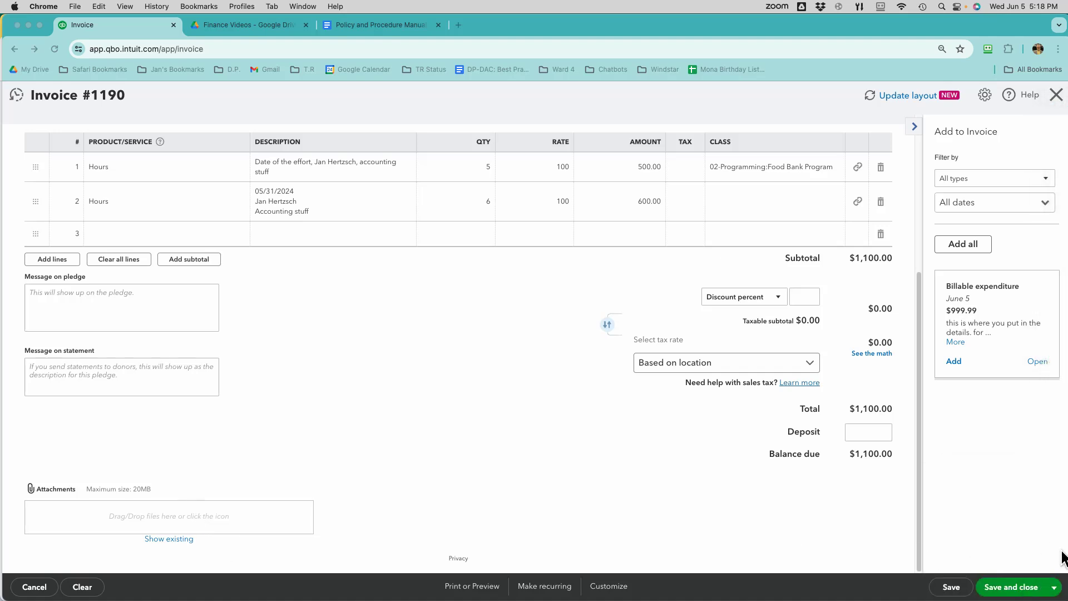
{"action": "left_click", "coordinate": [1054, 589]}
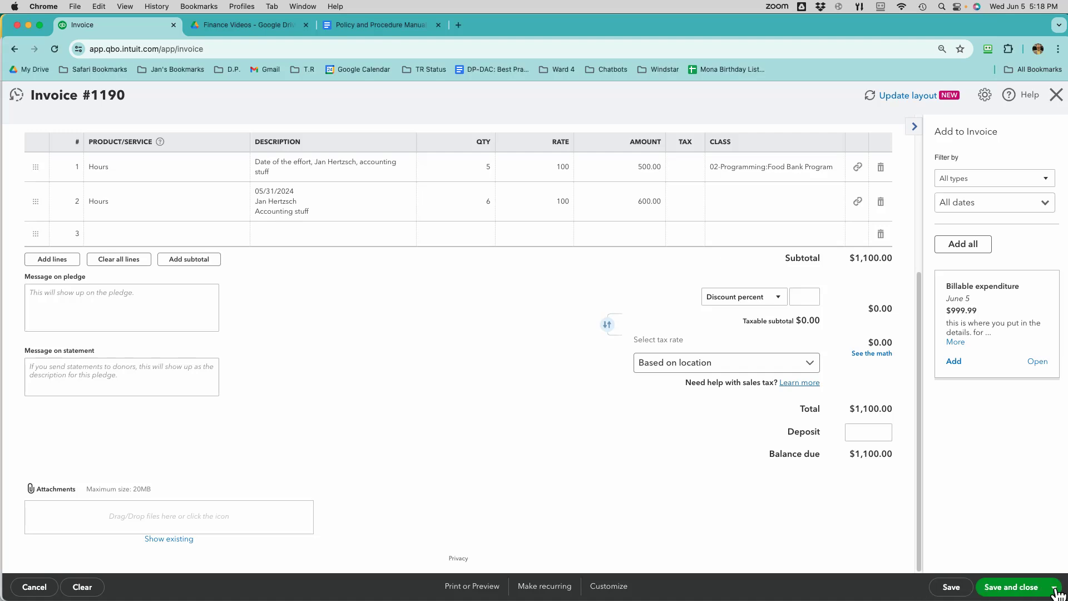
{"action": "left_click", "coordinate": [1055, 591]}
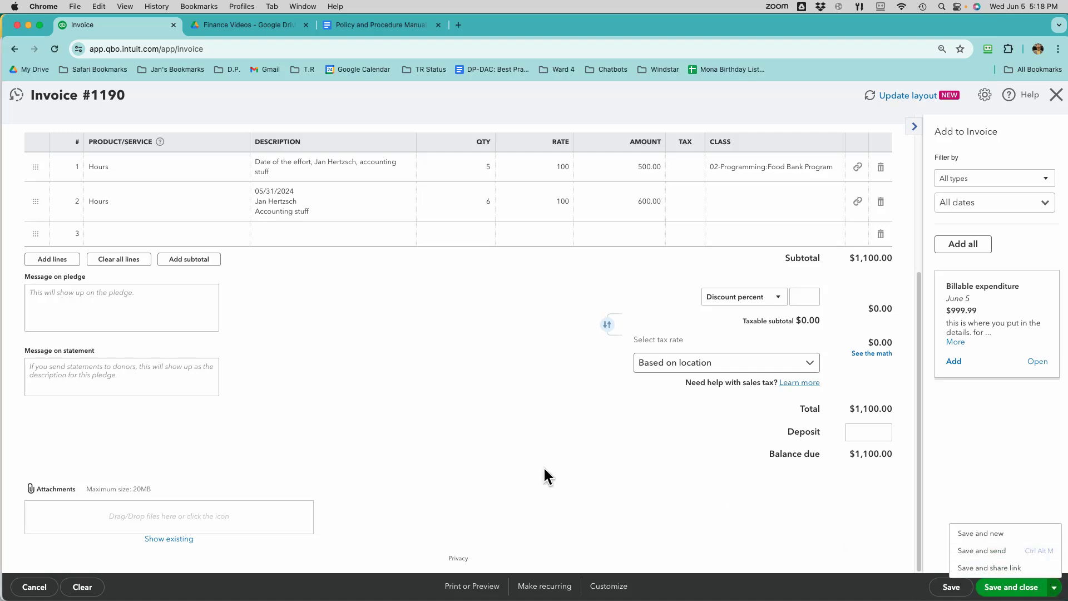
{"action": "scroll", "coordinate": [567, 453], "scroll_direction": "up", "scroll_amount": 5}
{"action": "left_click", "coordinate": [168, 161]}
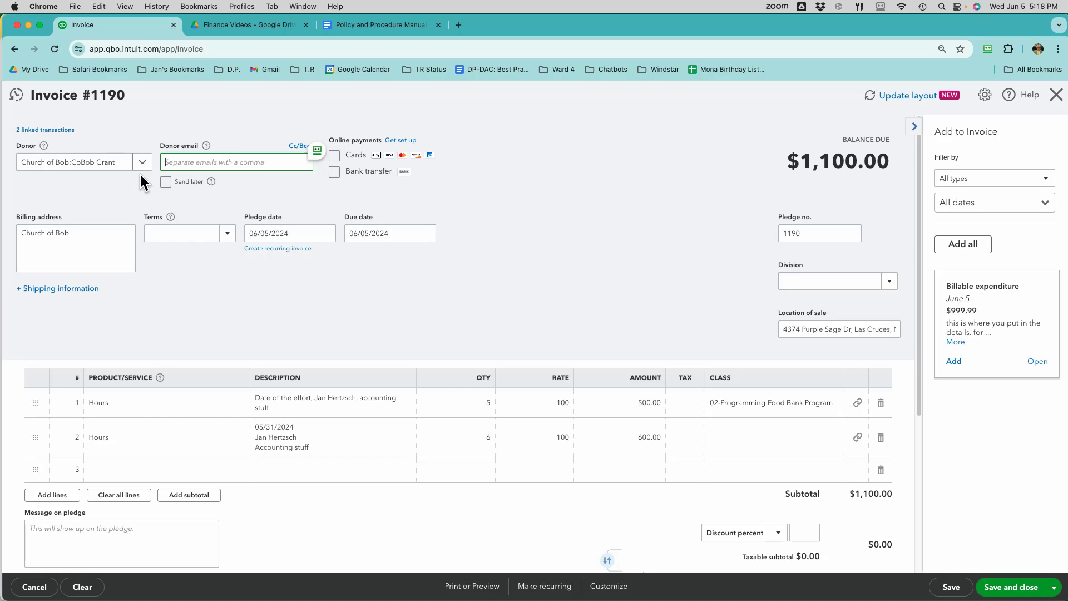
{"action": "left_click", "coordinate": [1055, 98]}
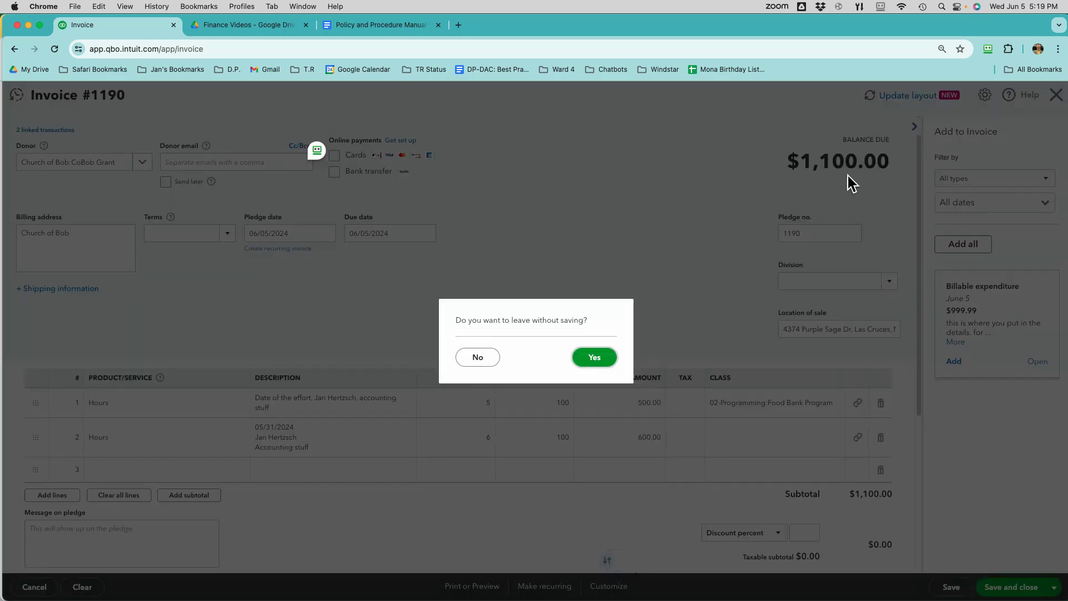
{"action": "left_click", "coordinate": [605, 362]}
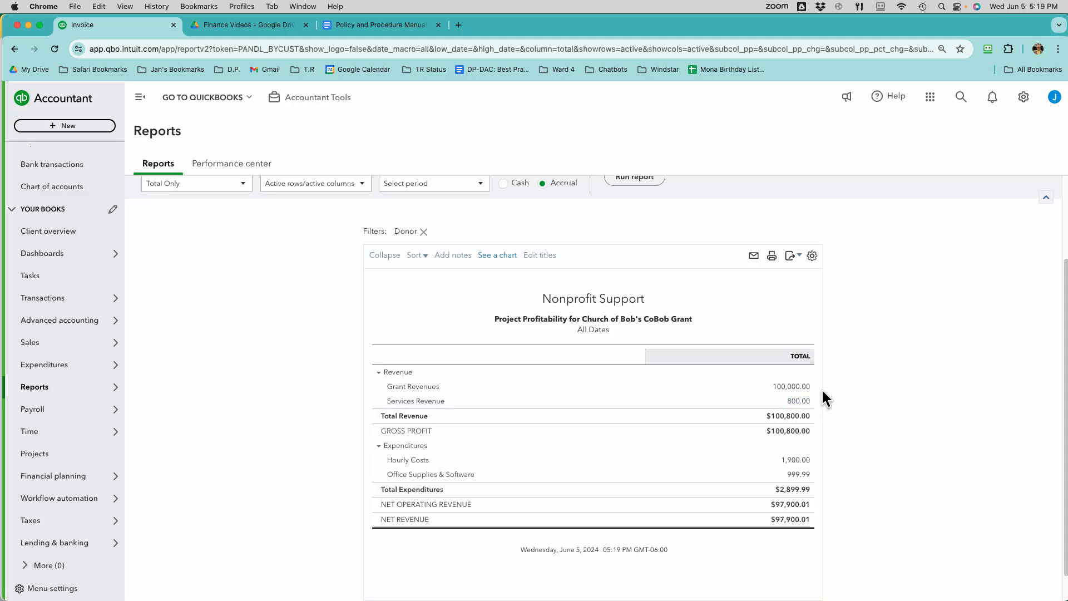
- Return to the CoBob Grant project's reports and open the Time cost by employee or vendor report
{"action": "scroll", "coordinate": [817, 387], "scroll_direction": "up", "scroll_amount": 3}
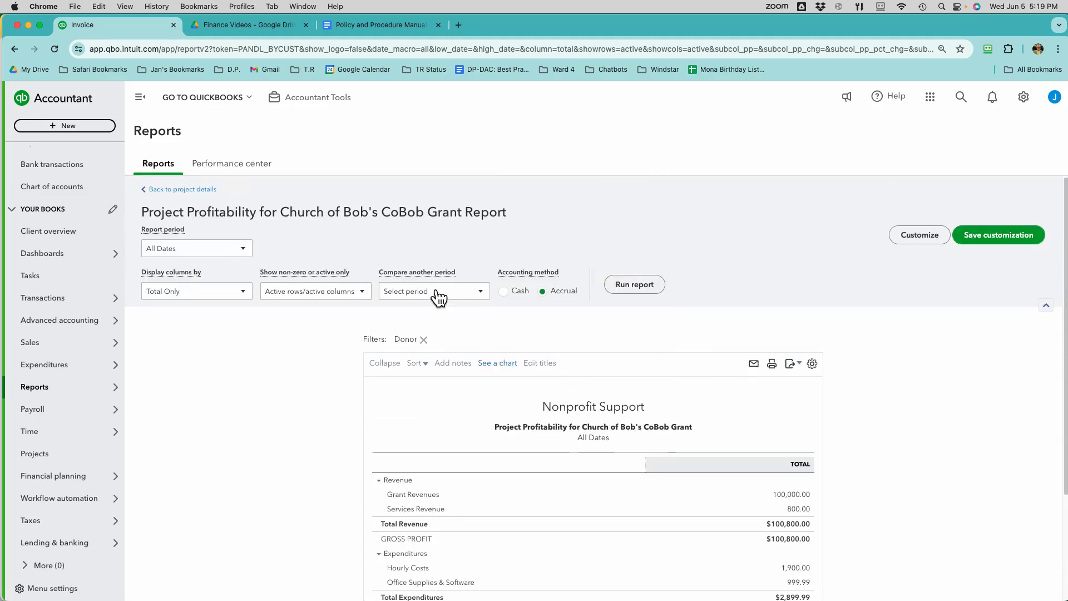
{"action": "left_click", "coordinate": [194, 190]}
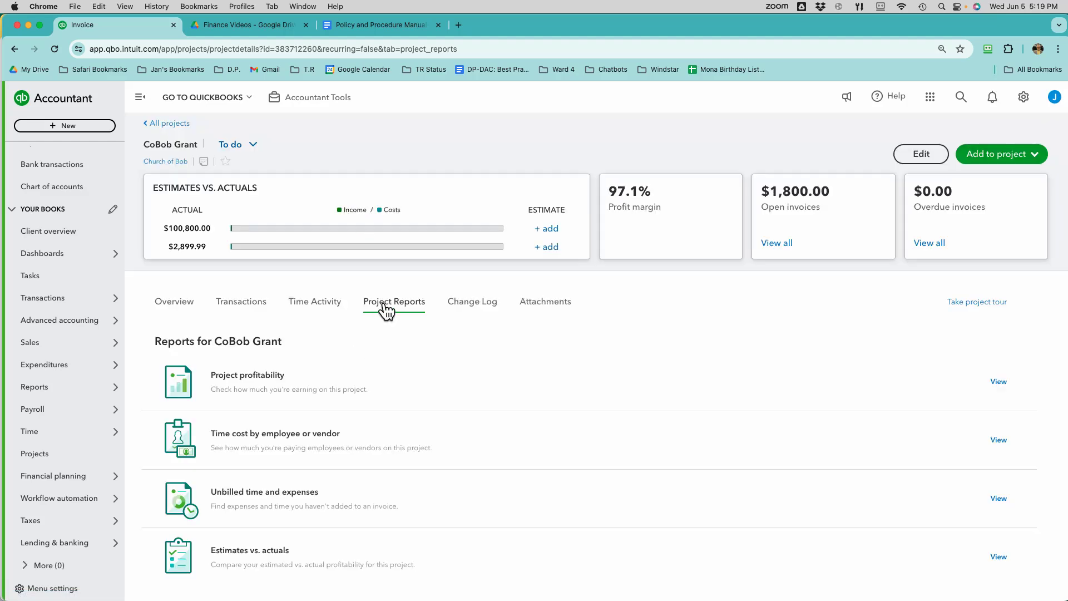
{"action": "left_click", "coordinate": [291, 443]}
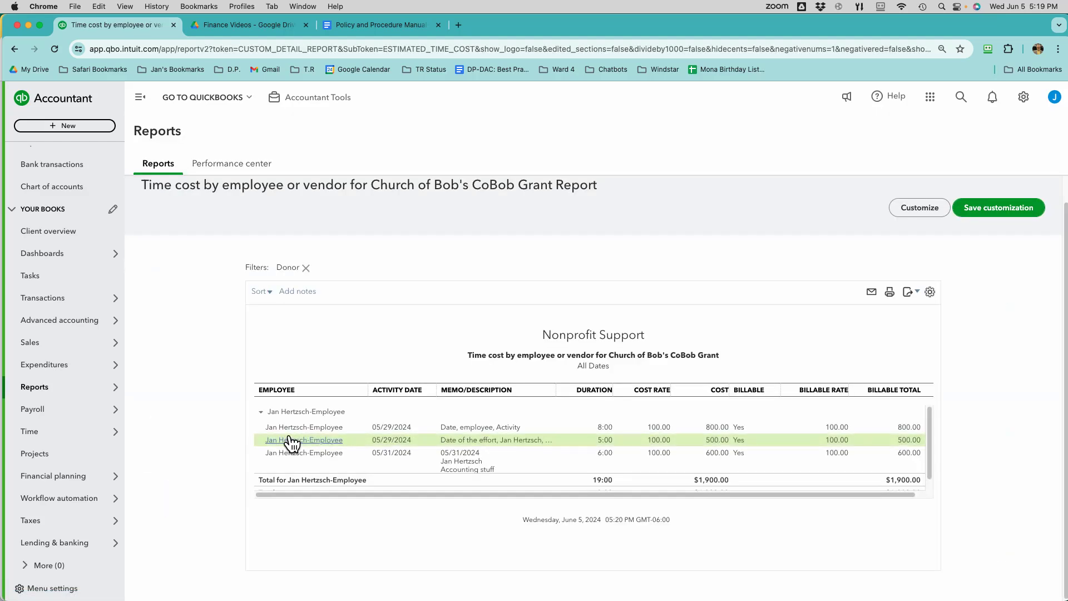